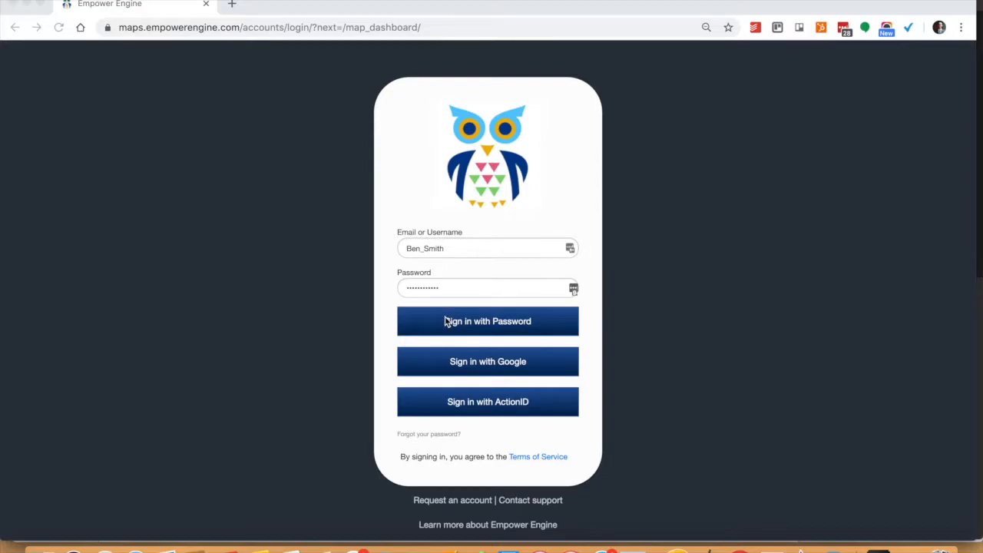
# - Sign in with the prefilled username and password, and start a new Click & Color map
pyautogui.click(457, 328)
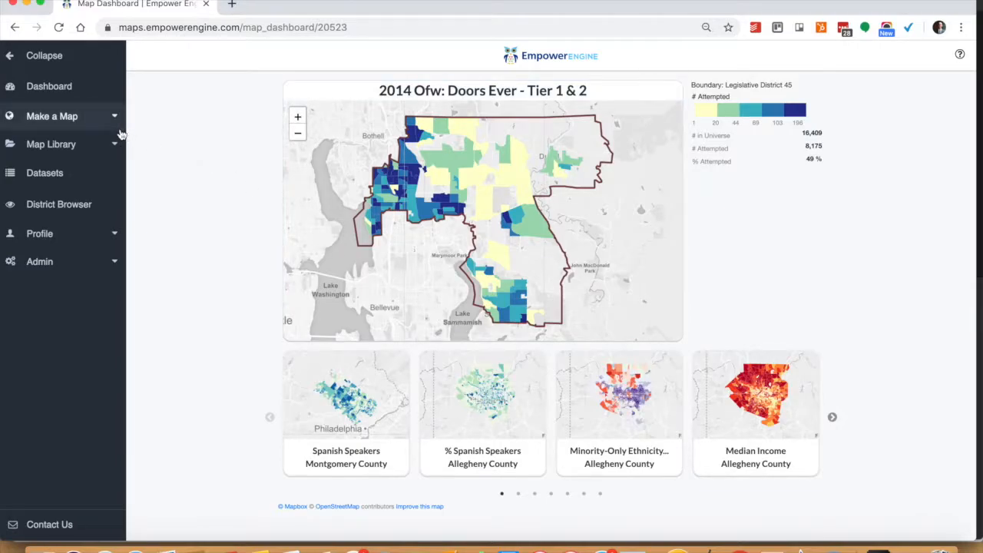
pyautogui.click(80, 122)
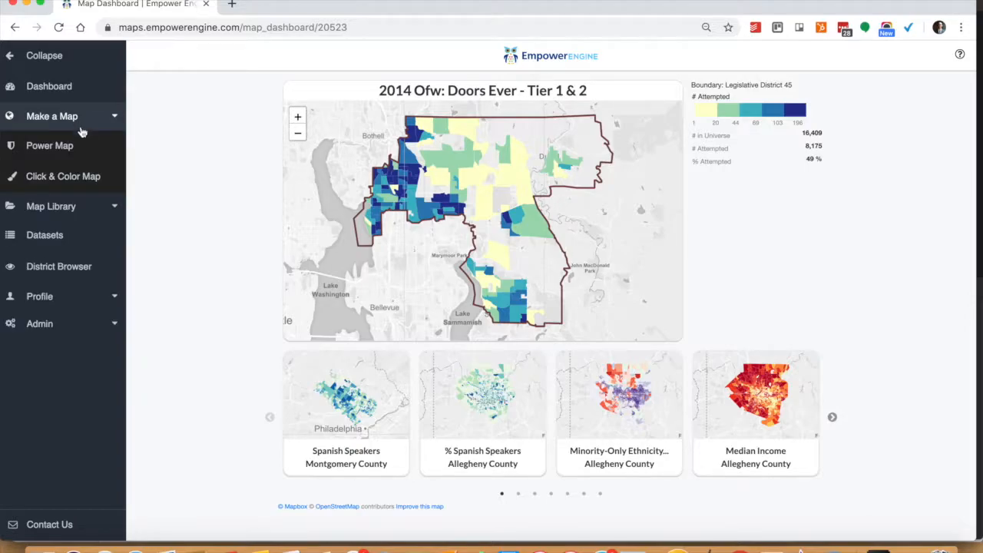
pyautogui.click(90, 177)
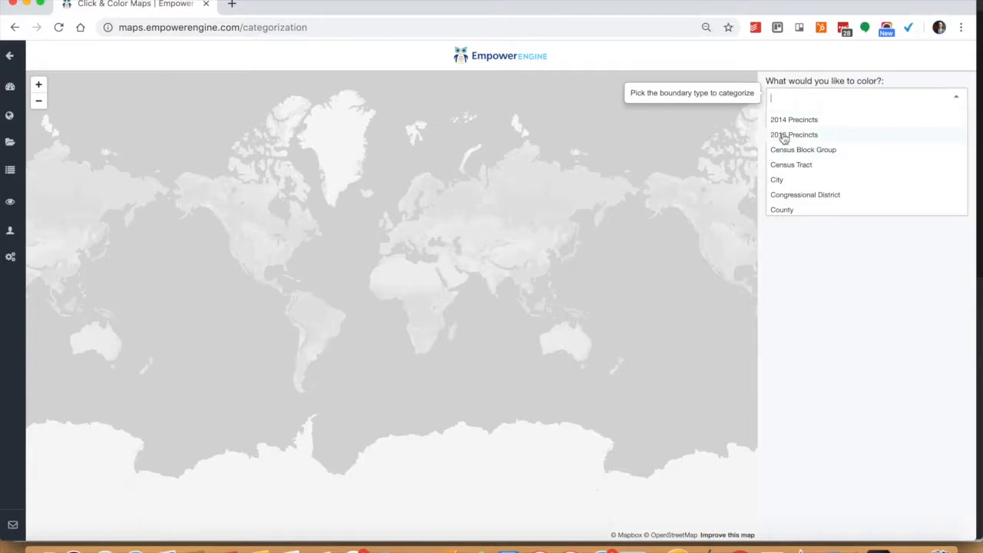
# - Set Congressional District as the boundary type to color and Colorado as the boundary
pyautogui.click(787, 196)
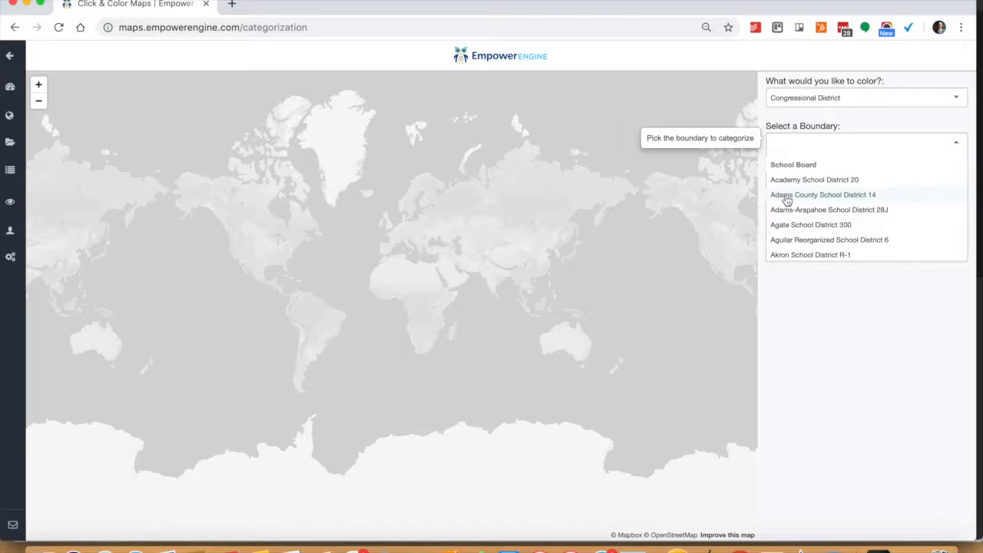
pyautogui.write('Colorado')
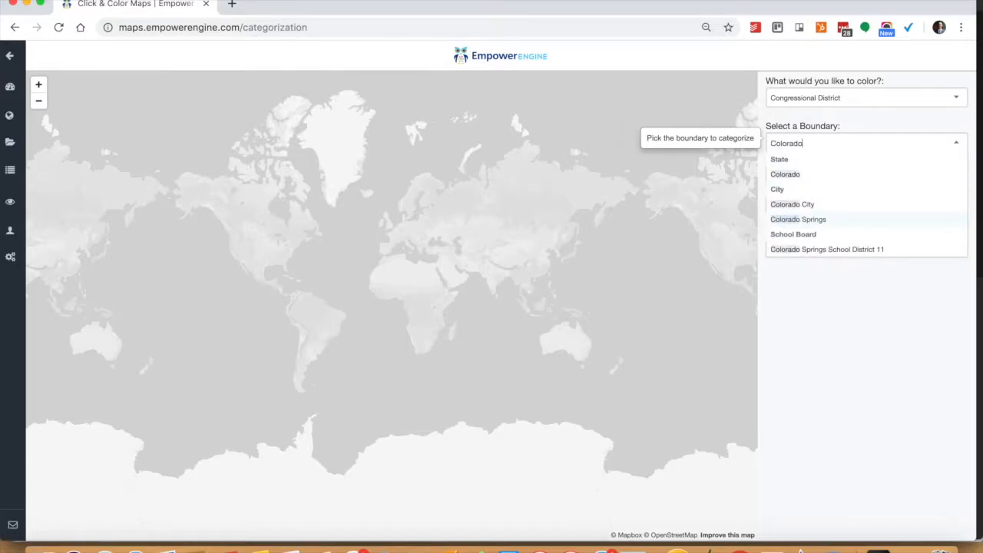
pyautogui.click(785, 175)
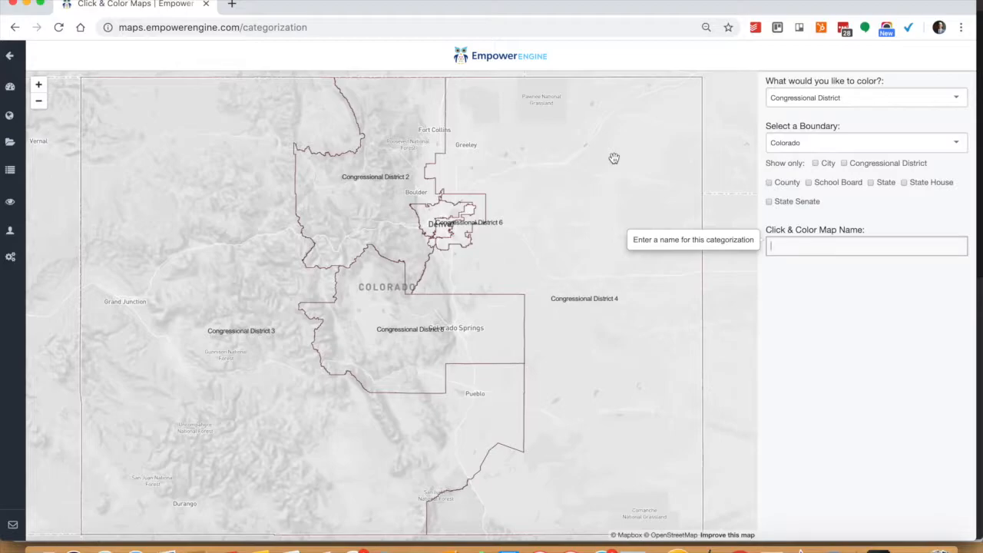
# - Create the Click & Color map under the name "Congressional District Plan" and set its labels to All
pyautogui.click(796, 249)
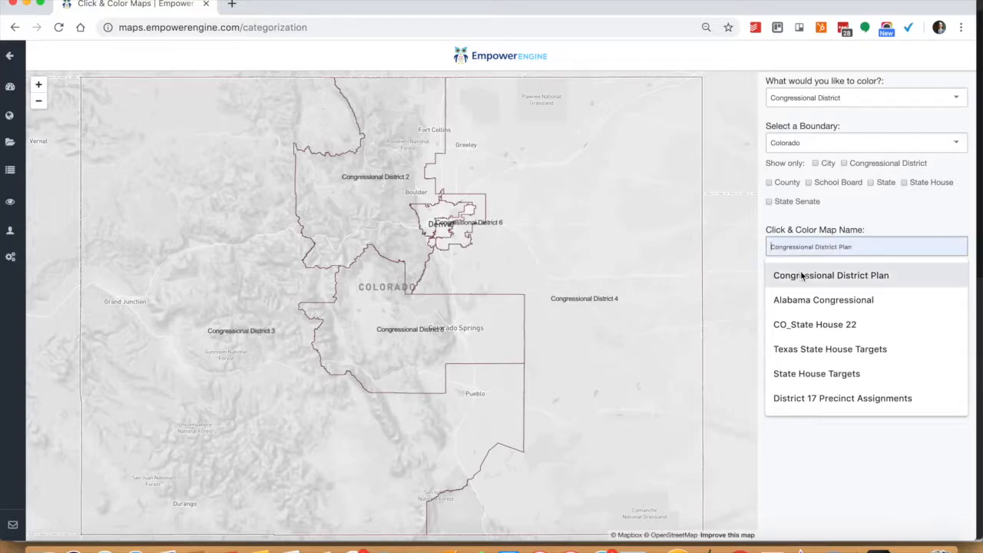
pyautogui.click(800, 274)
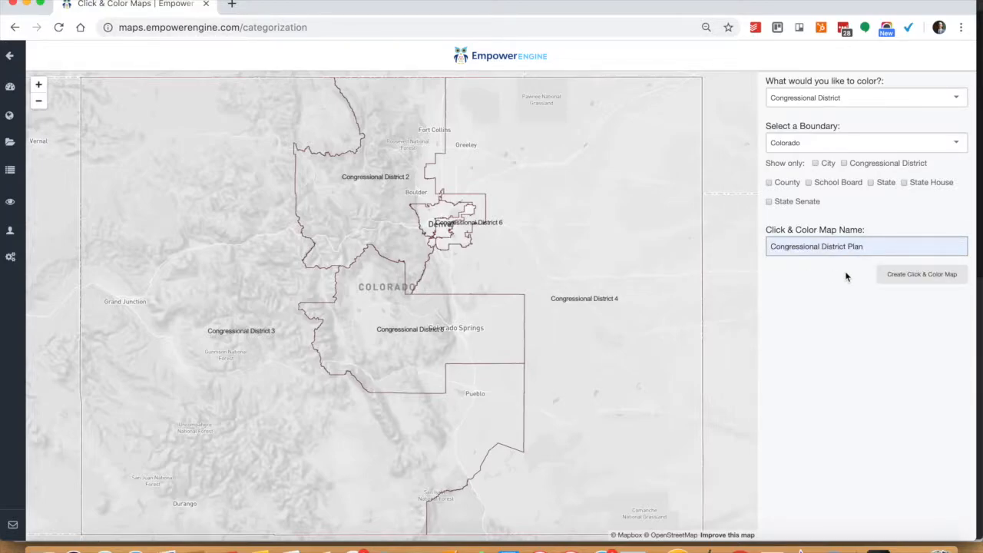
pyautogui.click(898, 280)
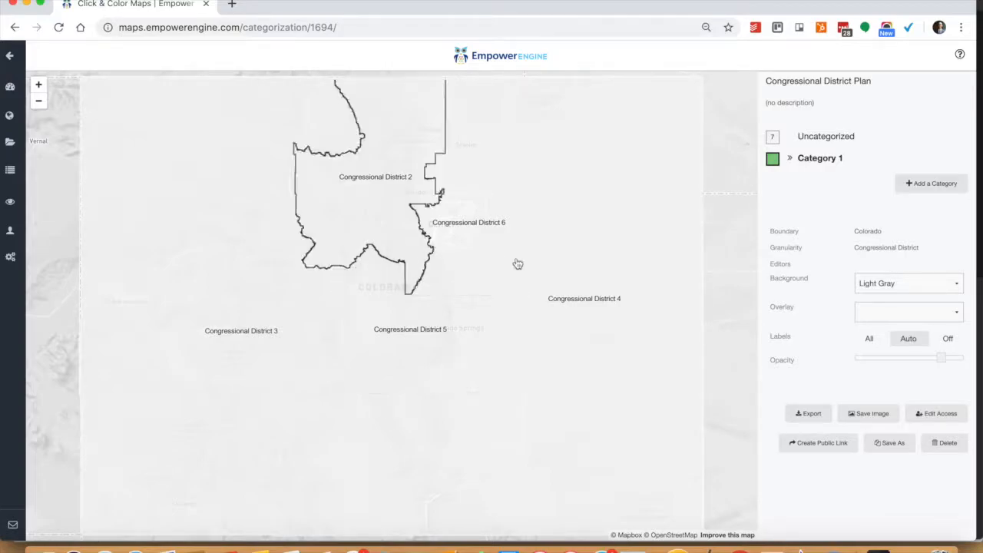
pyautogui.click(870, 339)
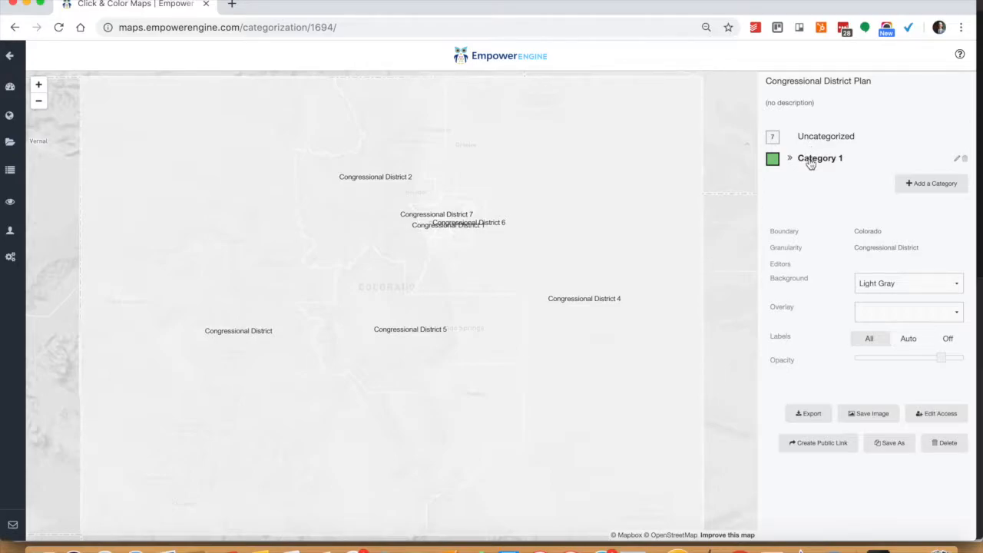
# - Rename Category 1 as "Target Congressional District"
pyautogui.click(810, 163)
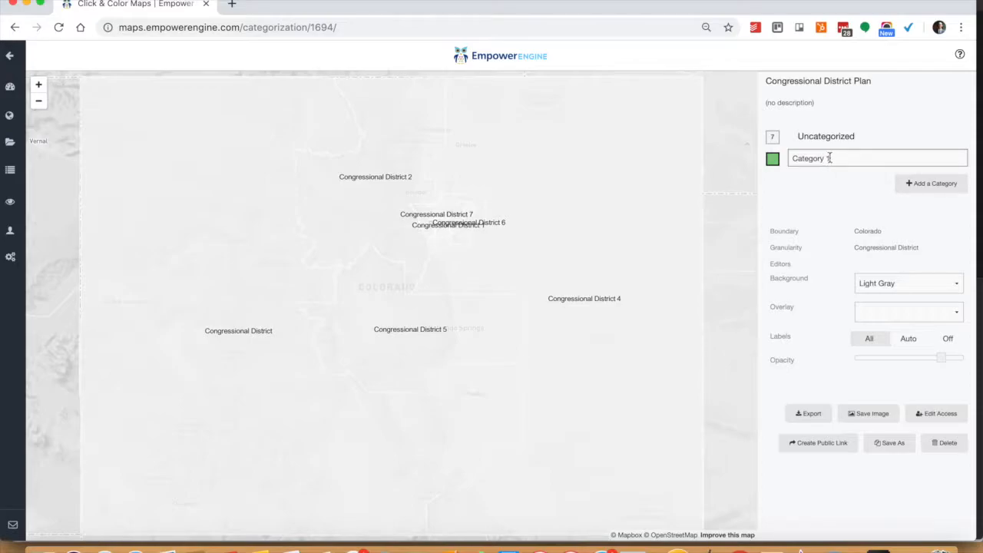
pyautogui.tripleClick(830, 158)
pyautogui.write('Target Congressional District')
pyautogui.press('Return')
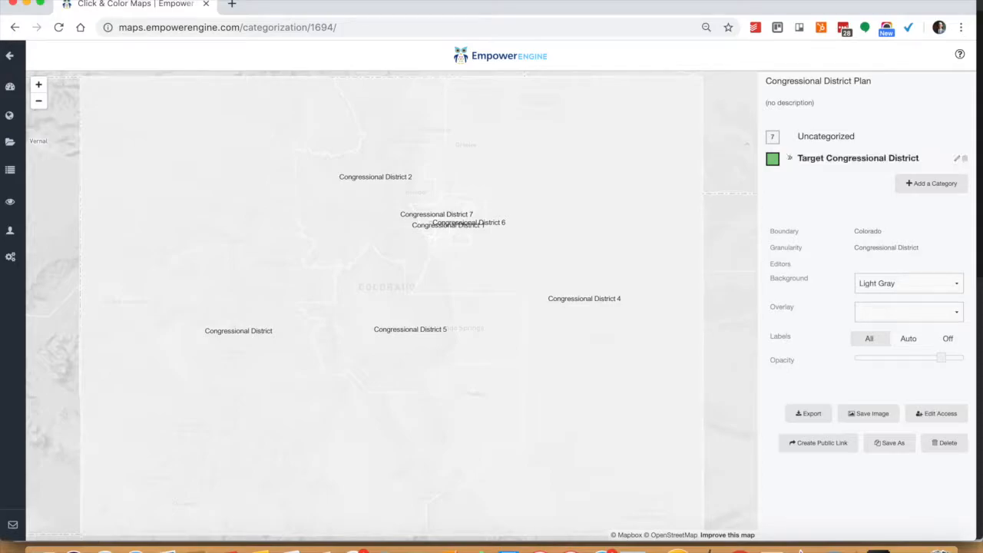
# - Color the Target Congressional District category salmon red and assign Congressional Districts 6 and 3 to it
pyautogui.click(787, 163)
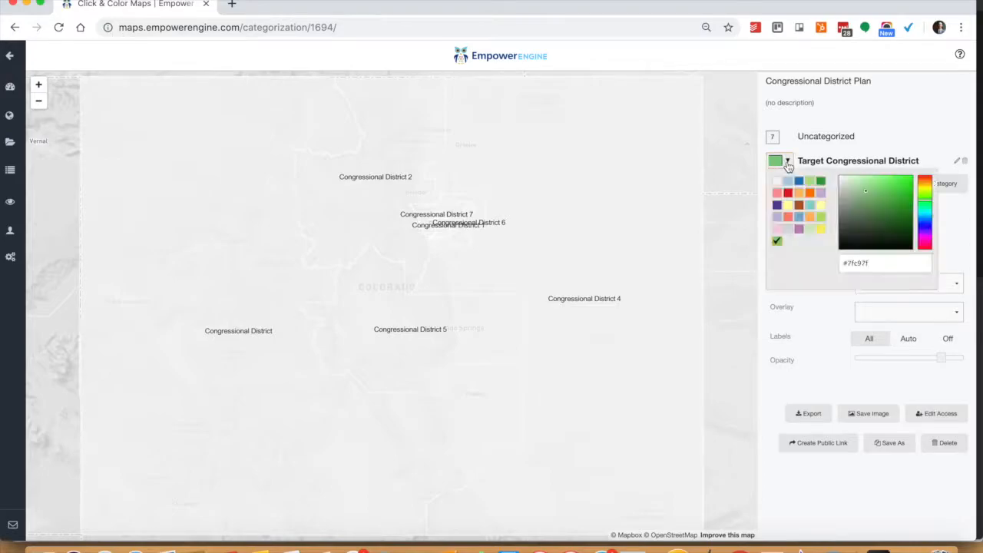
pyautogui.click(789, 218)
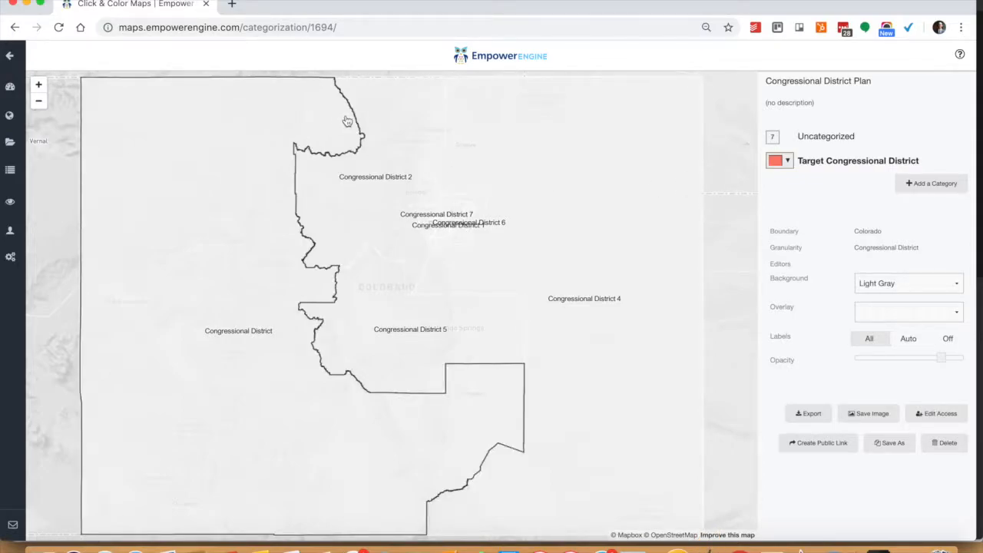
pyautogui.click(39, 86)
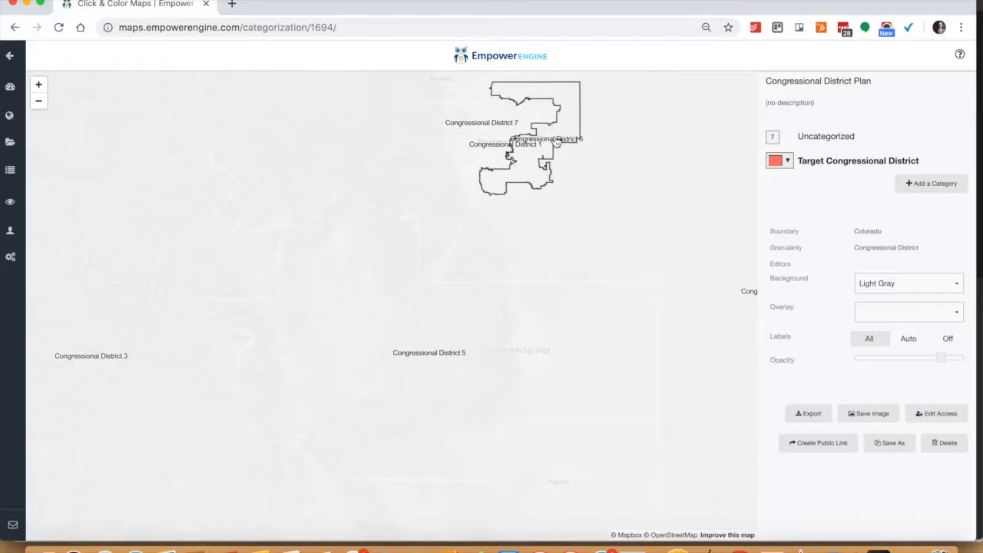
pyautogui.click(556, 143)
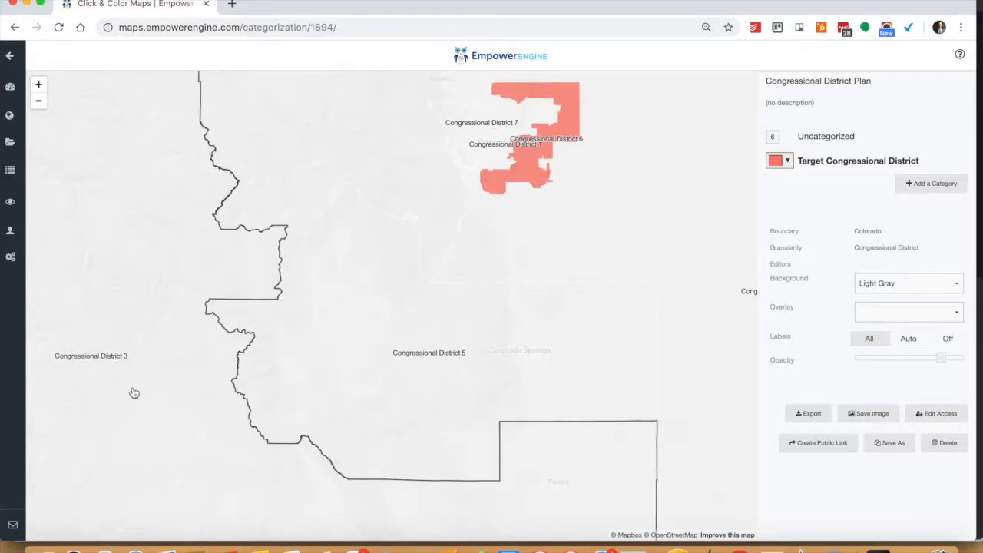
pyautogui.click(95, 368)
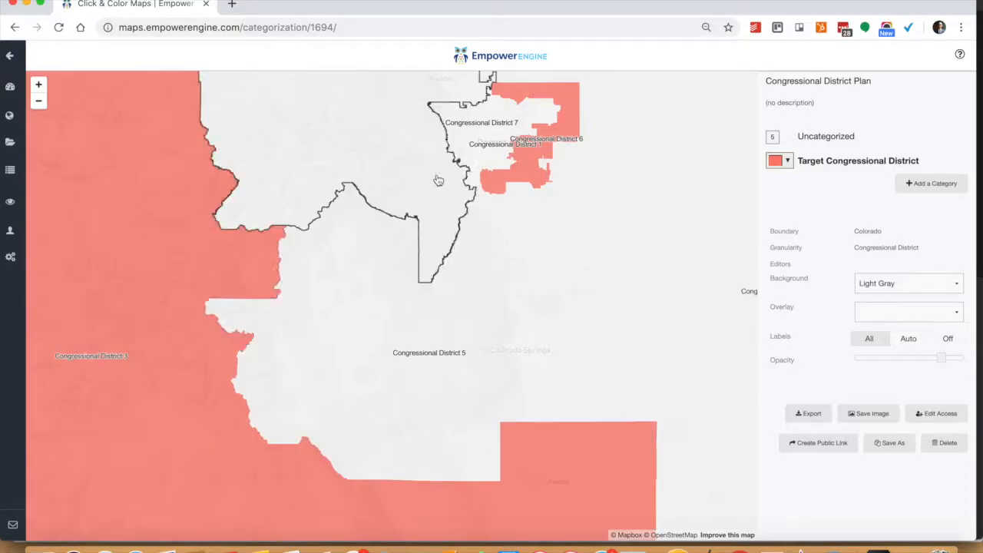
# - Add a second category named "Not competitive"
pyautogui.click(918, 186)
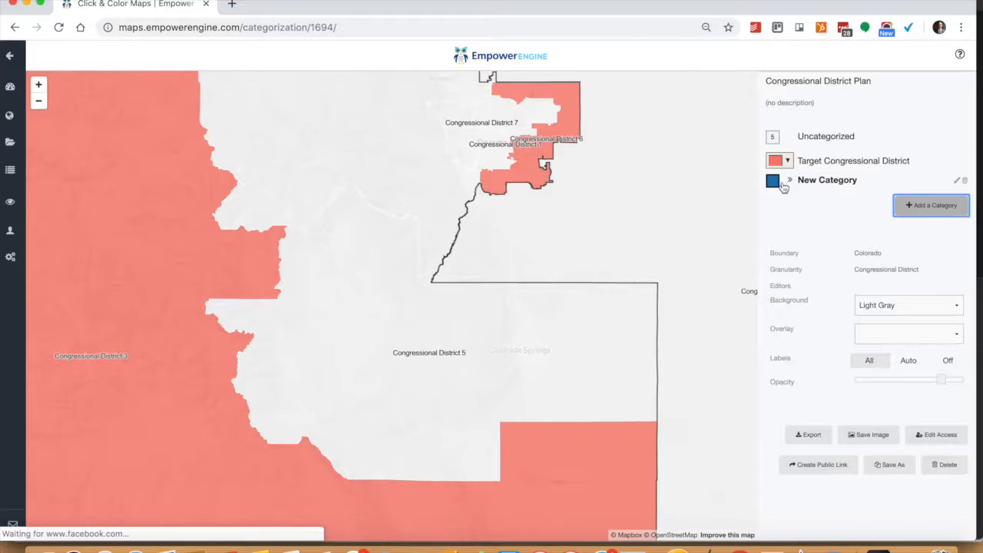
pyautogui.click(813, 182)
pyautogui.tripleClick(812, 180)
pyautogui.write('No')
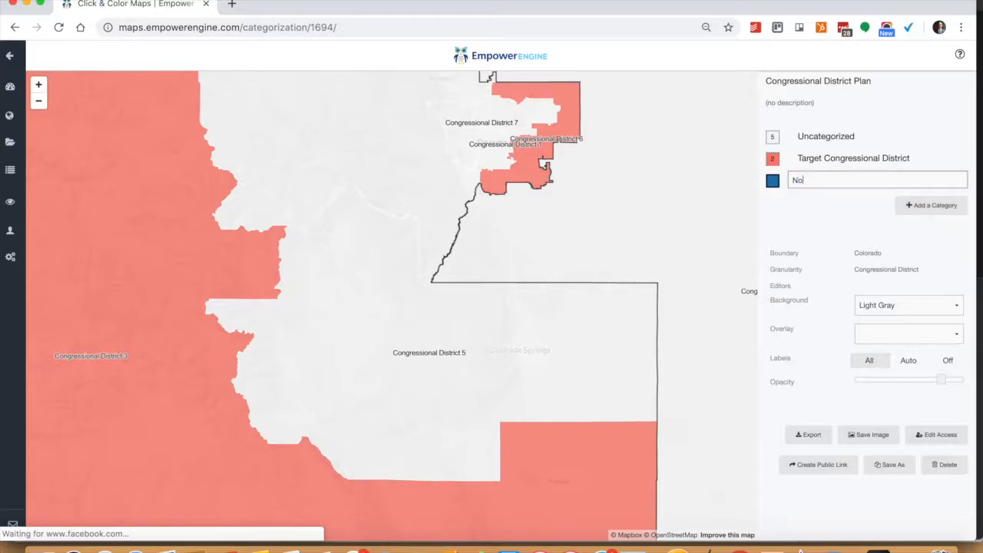
pyautogui.write('t competitiv')
pyautogui.press('BackSpace')
pyautogui.press('BackSpace')
pyautogui.write('itiv')
pyautogui.click(767, 185)
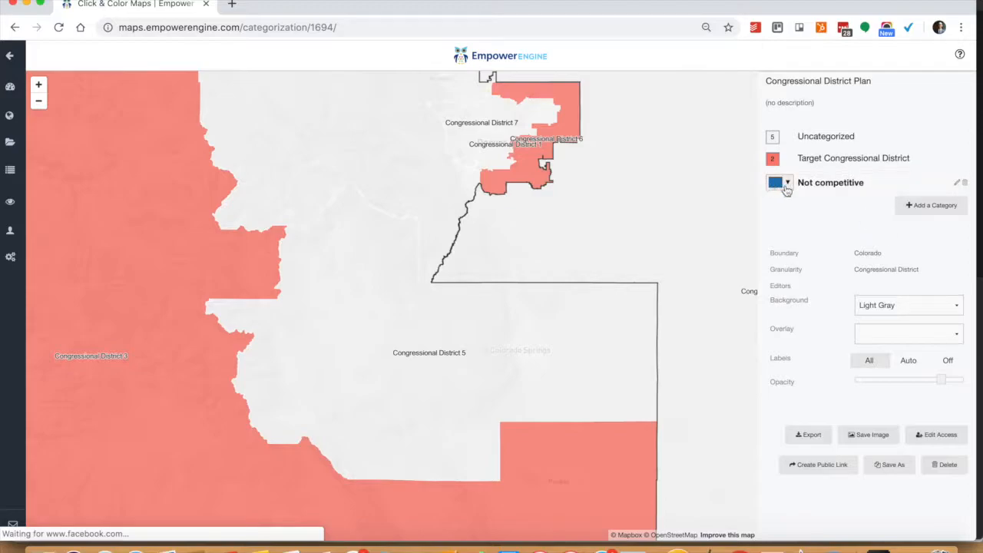
# - Color the Not competitive category light purple and assign Congressional Districts 5, 2, 4, 7 and 1 to it
pyautogui.click(787, 185)
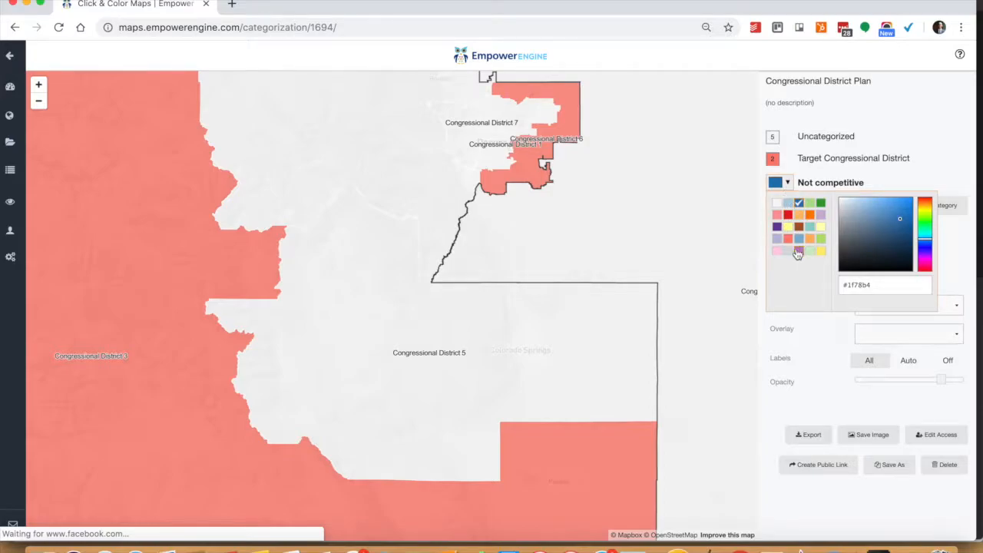
pyautogui.click(797, 252)
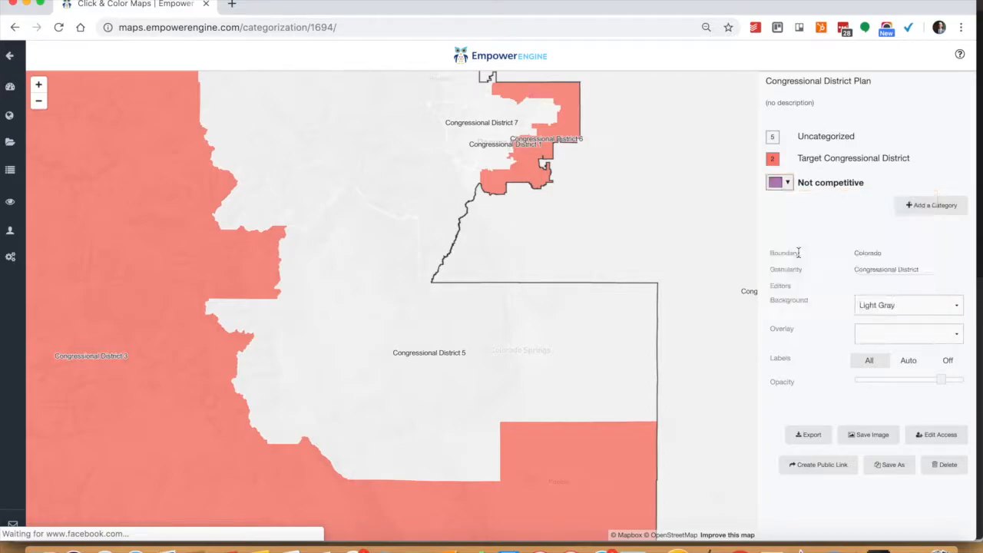
pyautogui.click(452, 311)
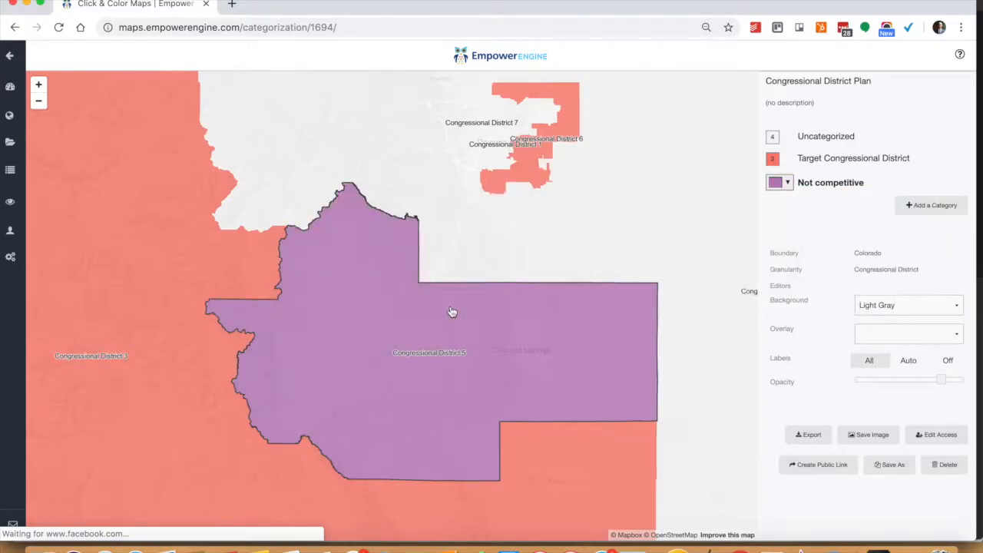
pyautogui.click(310, 163)
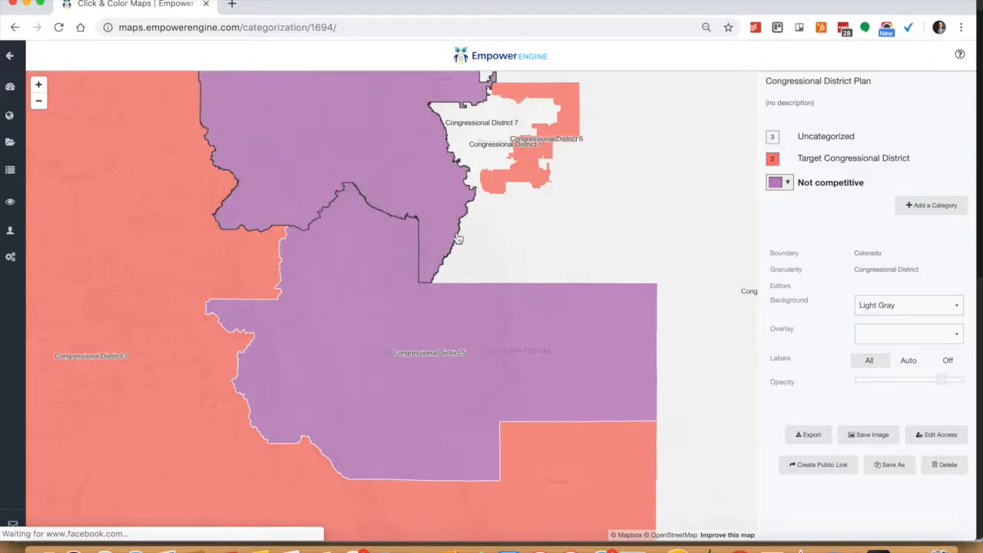
pyautogui.click(486, 260)
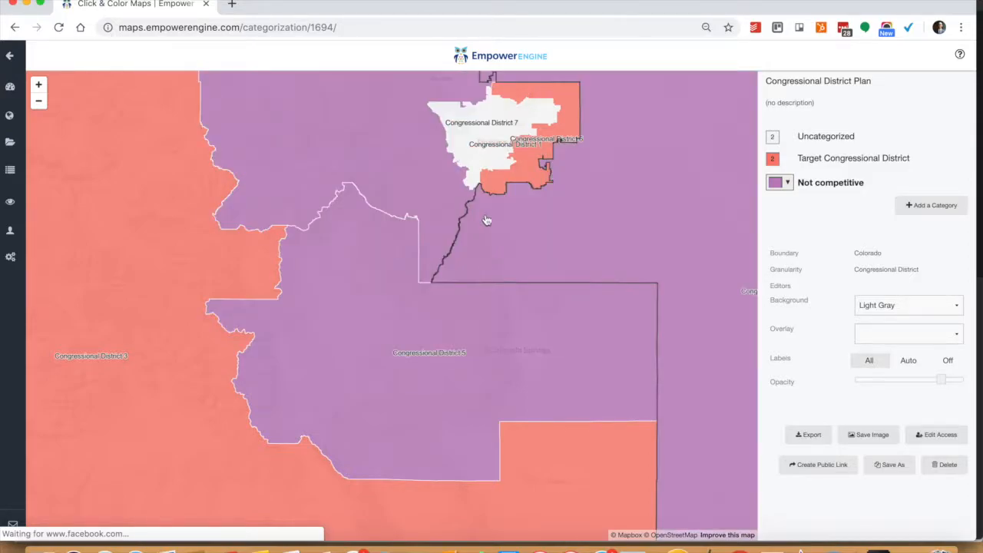
pyautogui.click(464, 150)
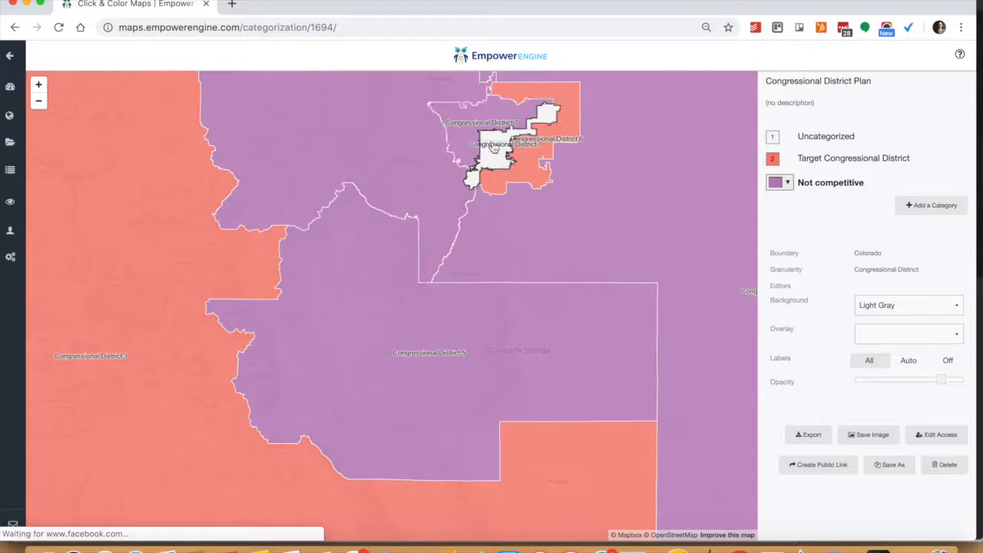
pyautogui.click(494, 149)
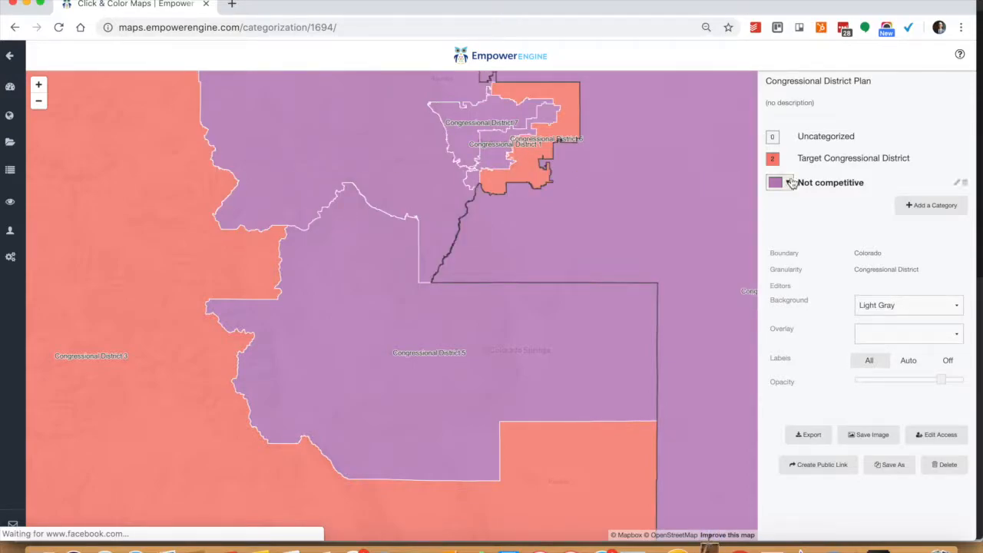
# - Add a third category named "Potentially Competitive"
pyautogui.click(916, 210)
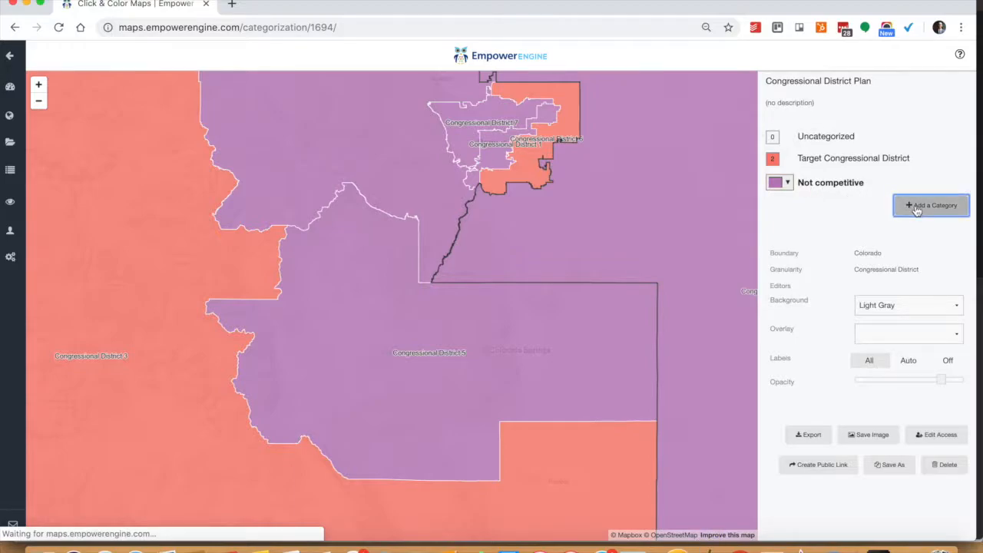
pyautogui.click(822, 204)
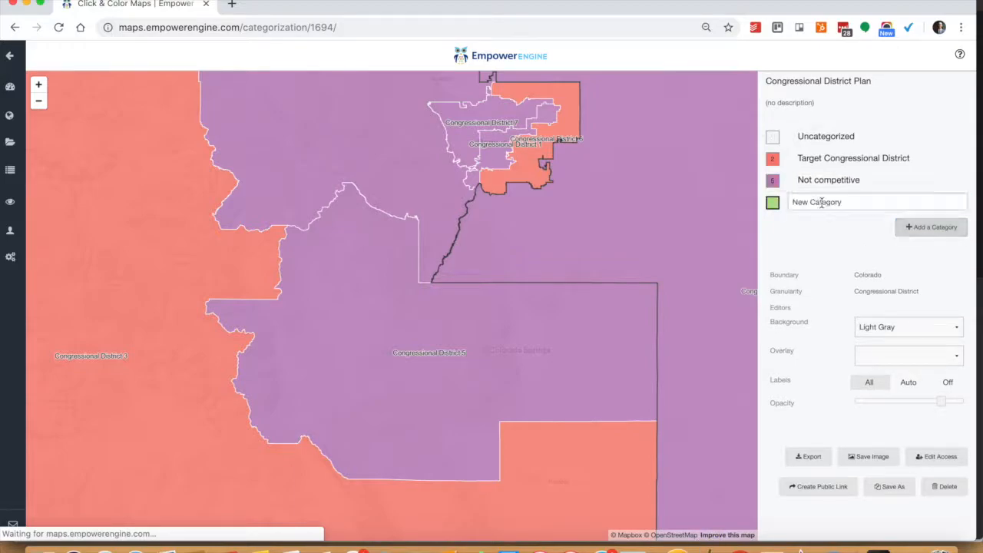
pyautogui.tripleClick(821, 202)
pyautogui.write('Potentially Competitive')
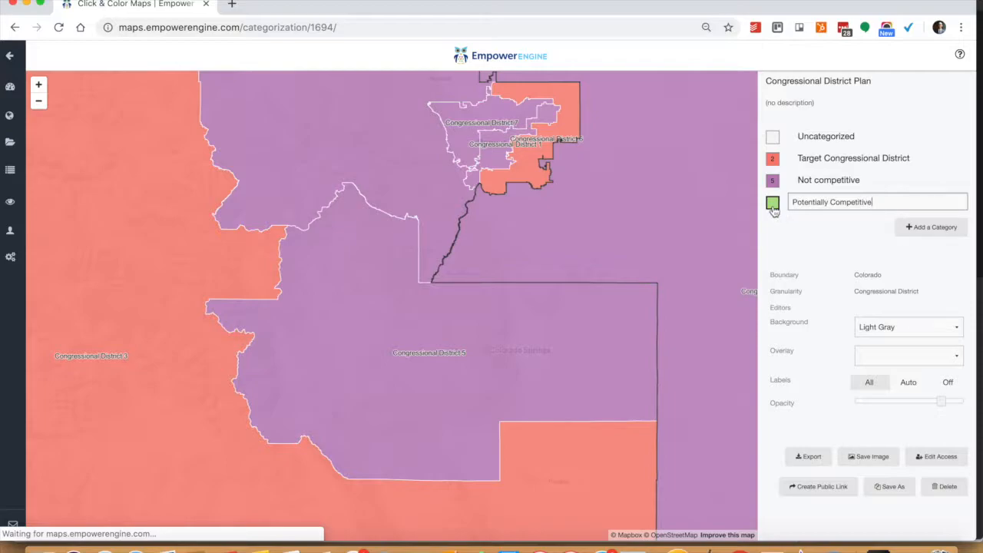
pyautogui.press('Return')
# - Color the Potentially Competitive category dark purple and reassign Congressional District 5 to it
pyautogui.click(787, 207)
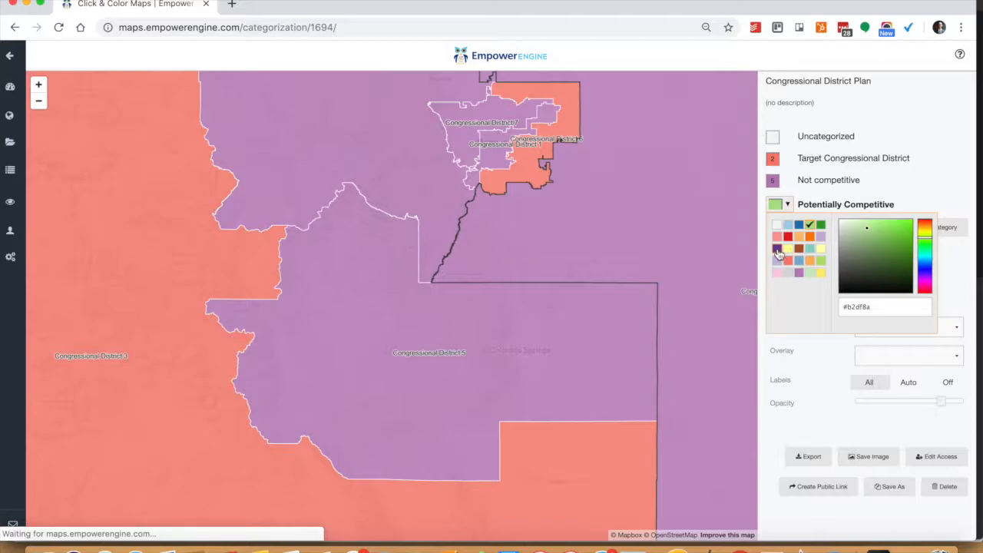
pyautogui.click(777, 249)
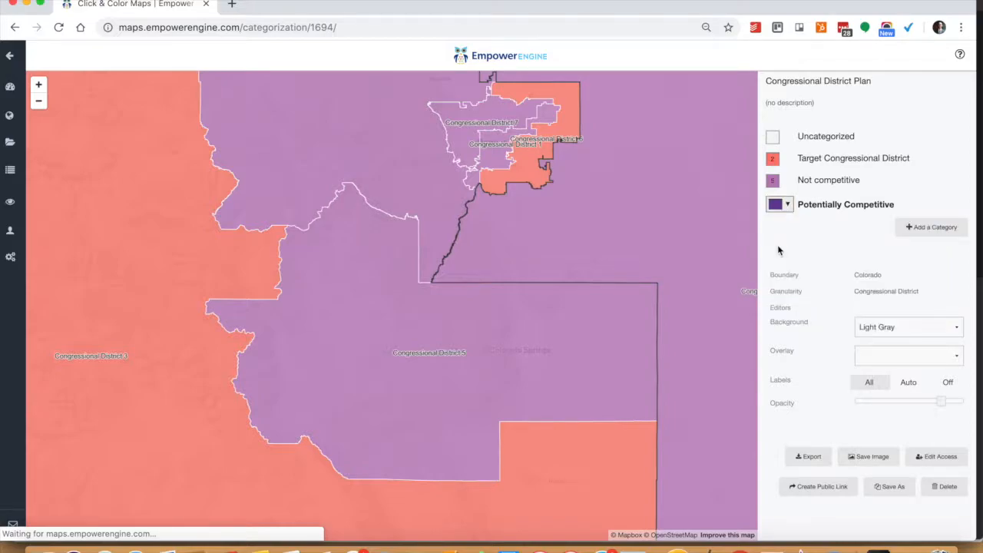
pyautogui.click(486, 365)
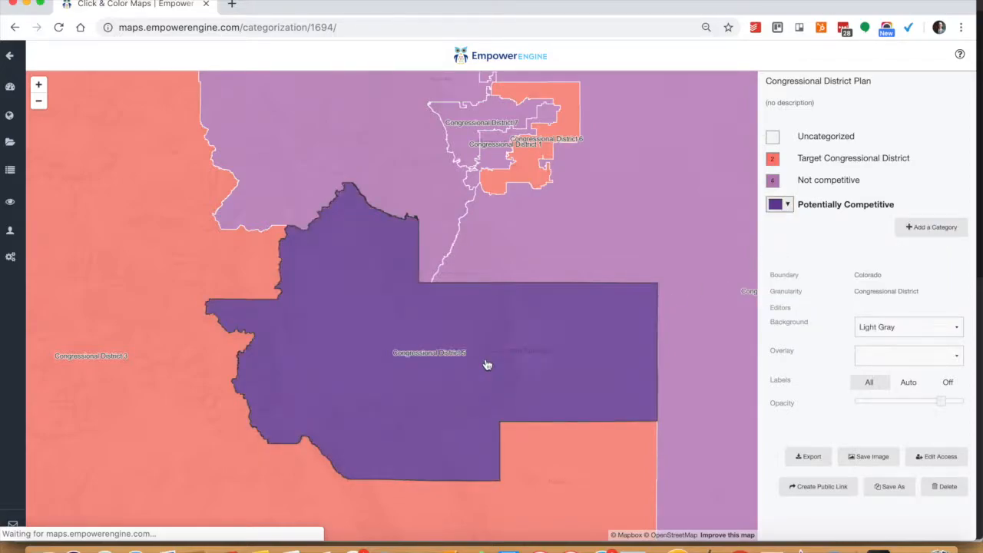